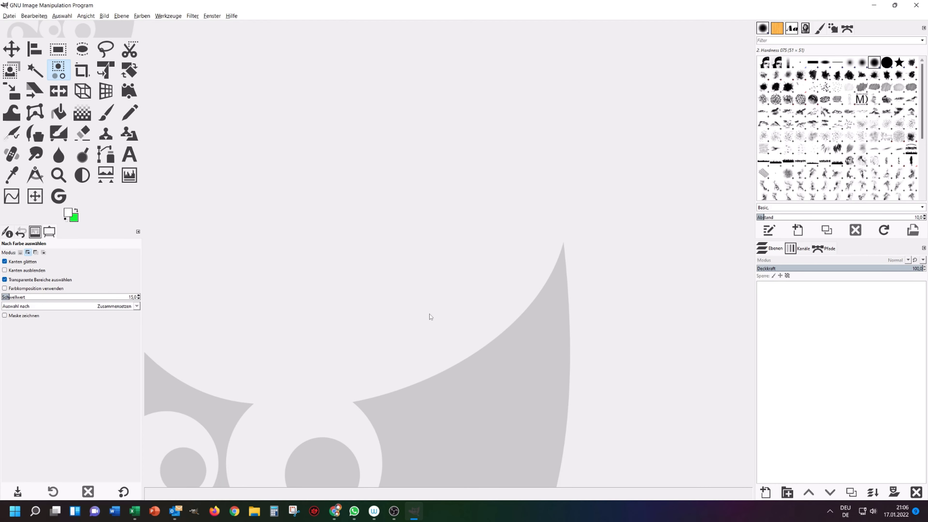
# Step: Create a new 2000 × 2000 px image from the File menu
pyautogui.click(22, 31)
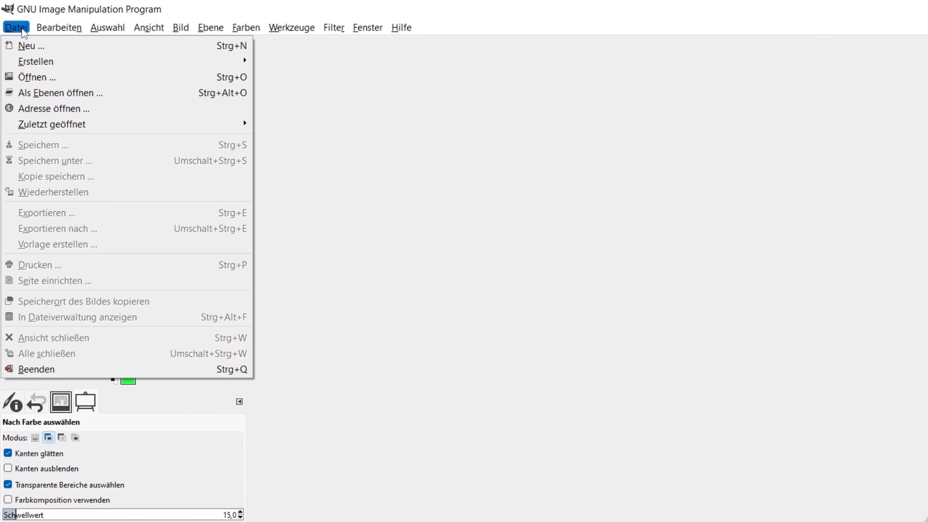
pyautogui.click(26, 46)
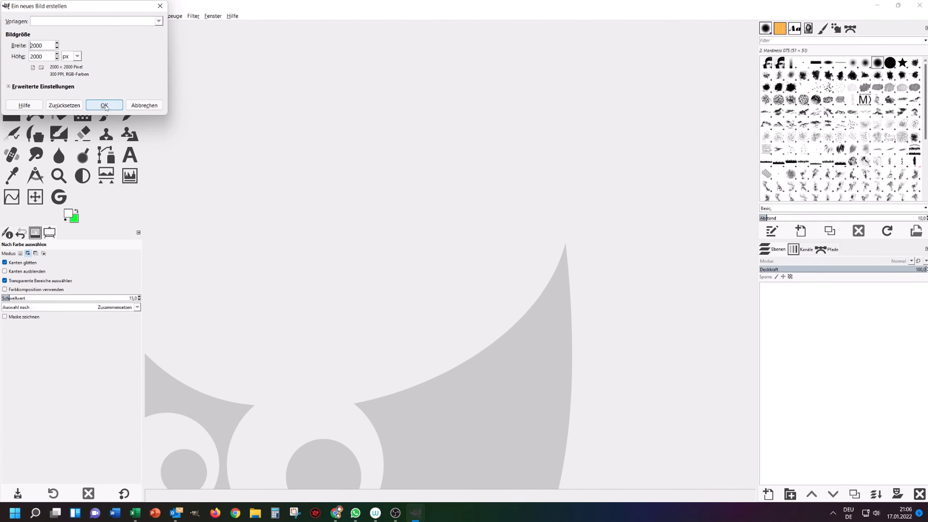
pyautogui.click(180, 182)
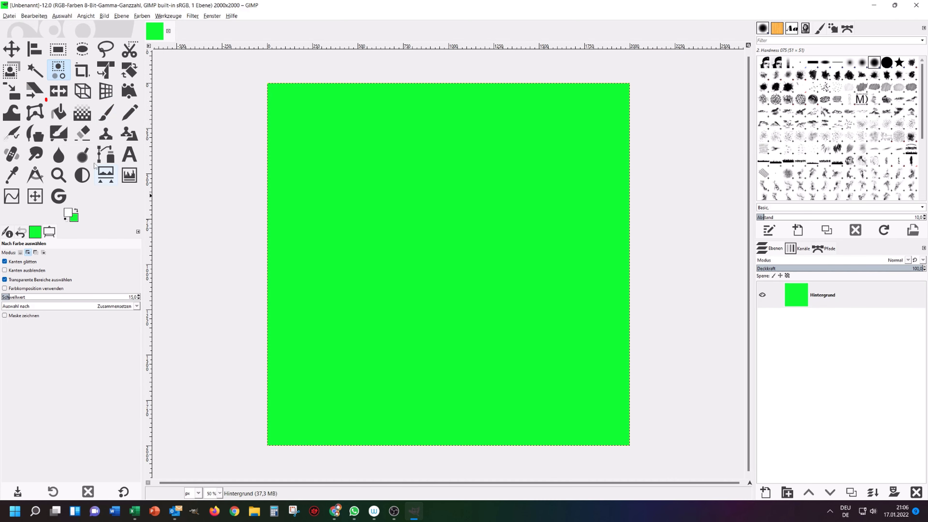
# Step: Set the foreground colour to red ff0000 and bucket-fill the green canvas with it
pyautogui.click(59, 112)
pyautogui.click(71, 215)
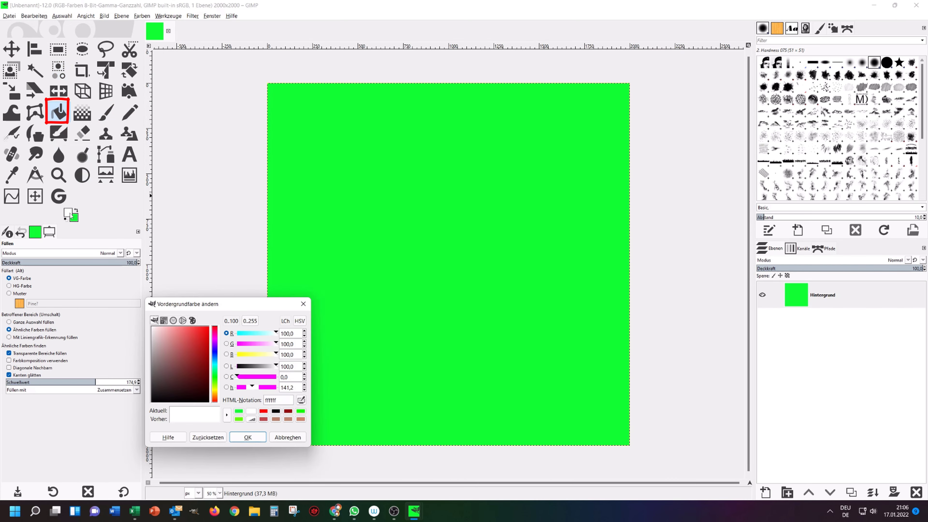
pyautogui.moveTo(188, 340); pyautogui.dragTo(210, 325)
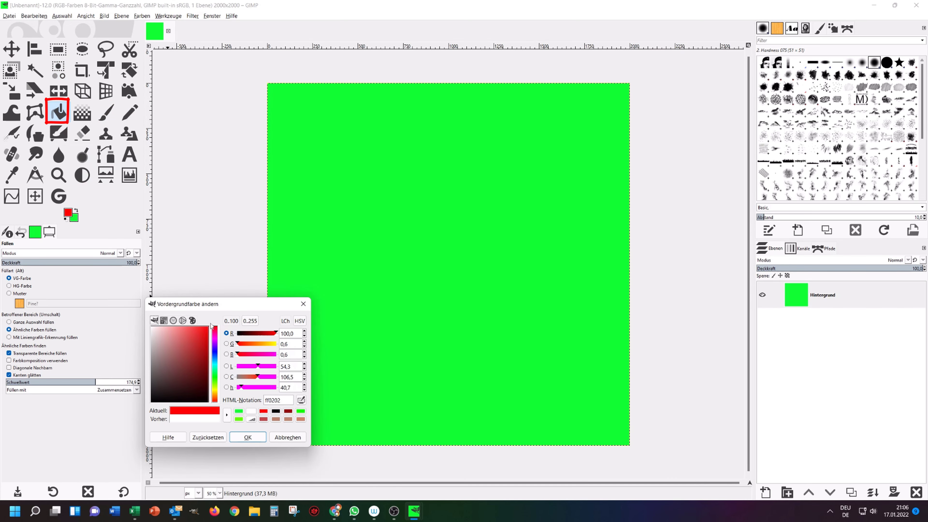
pyautogui.click(255, 438)
pyautogui.click(363, 274)
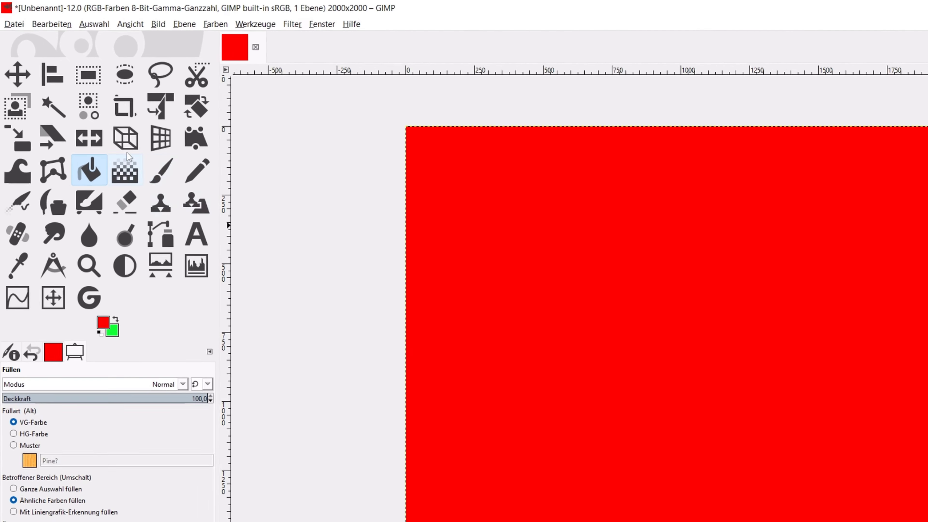
# Step: Open the grayscale 1774×2400 portrait JPG as a second image
pyautogui.click(12, 15)
pyautogui.click(37, 77)
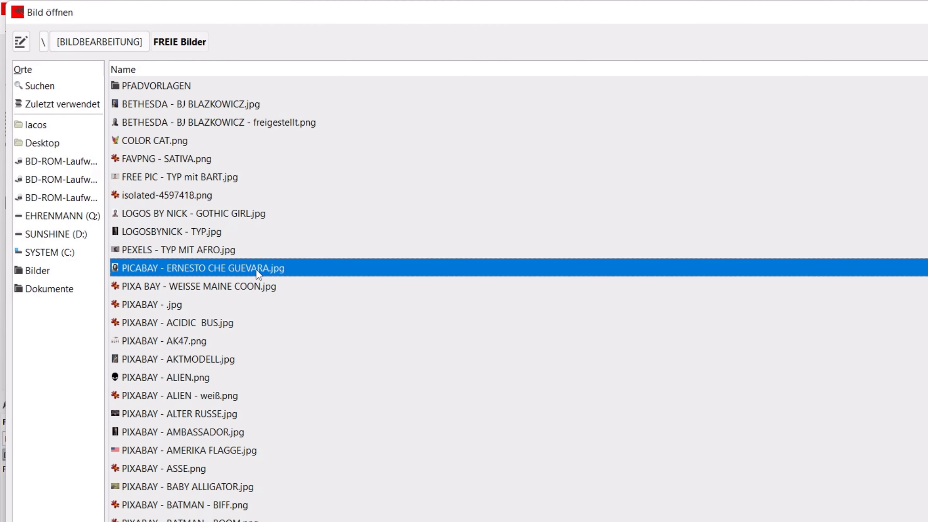
pyautogui.doubleClick(256, 269)
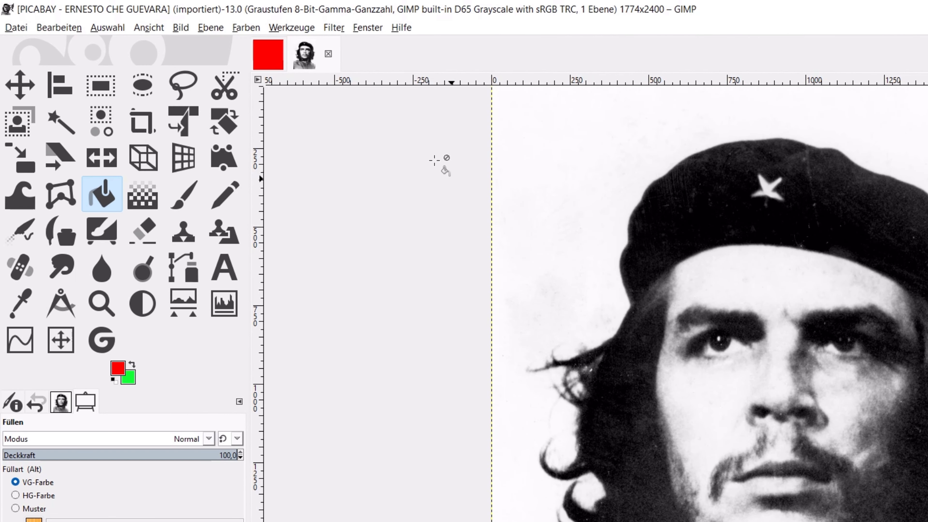
pyautogui.click(242, 28)
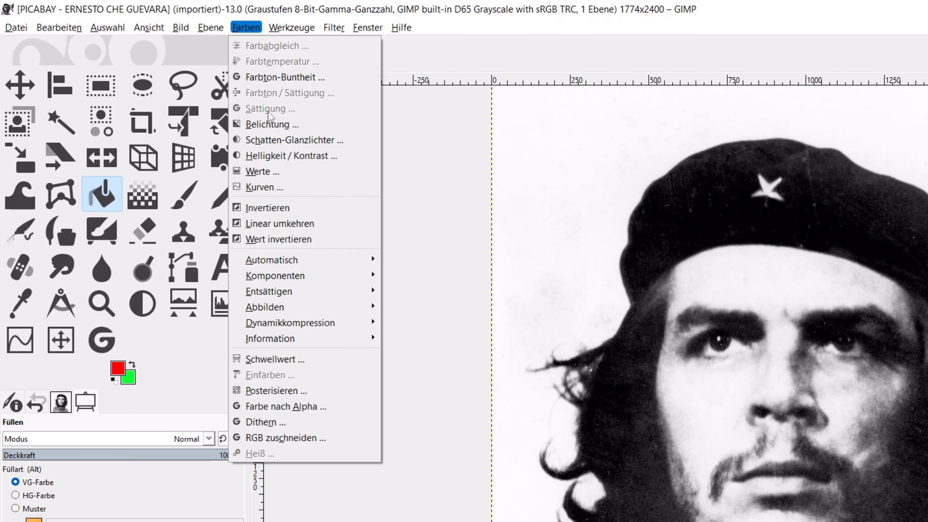
# Step: Apply a Curves adjustment with lowered shadow and midtone points to the portrait
pyautogui.click(275, 189)
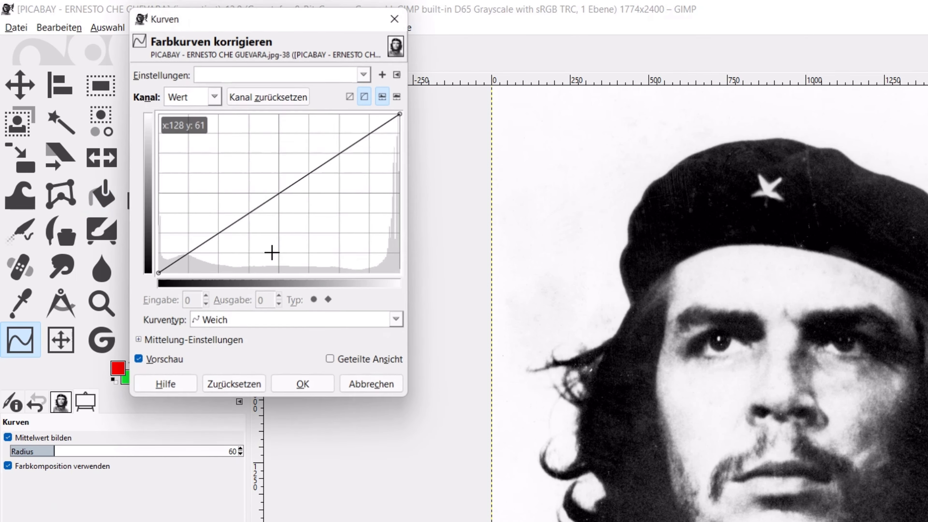
pyautogui.click(194, 261)
pyautogui.moveTo(194, 261); pyautogui.dragTo(203, 269)
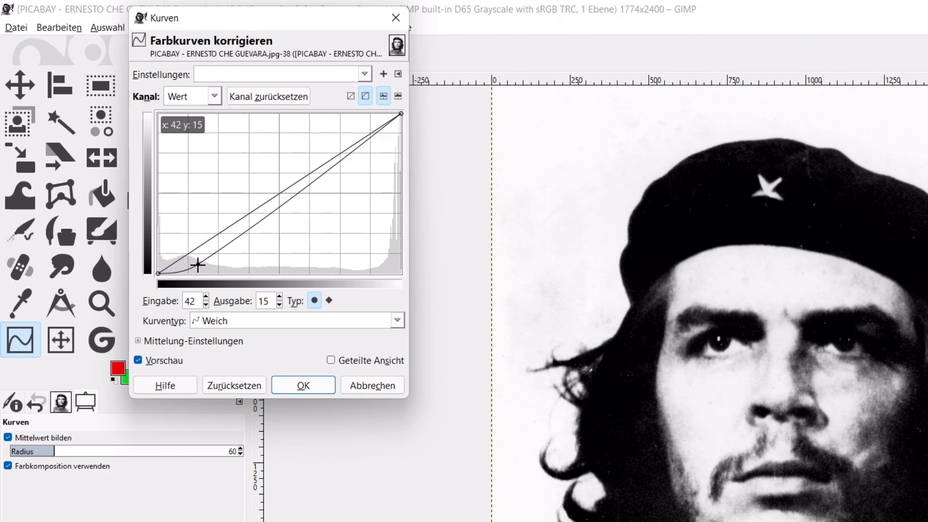
pyautogui.click(241, 236)
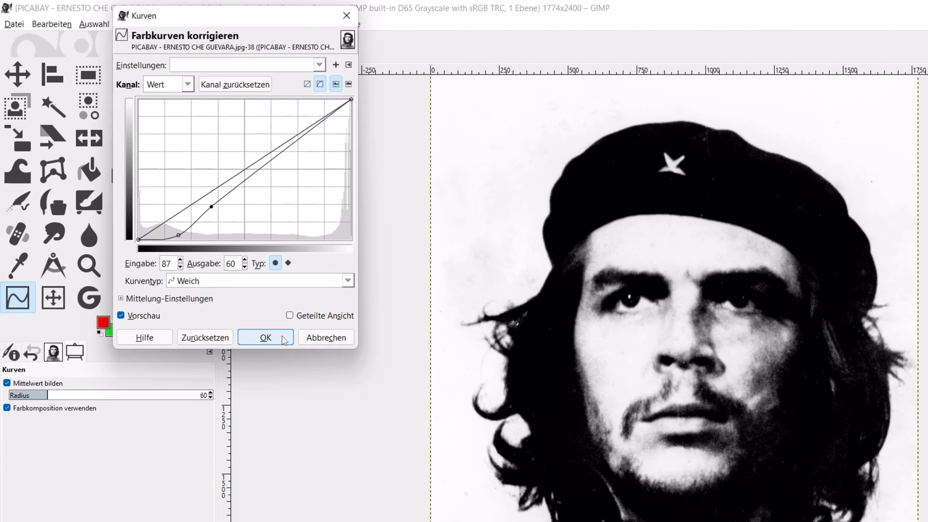
pyautogui.click(303, 385)
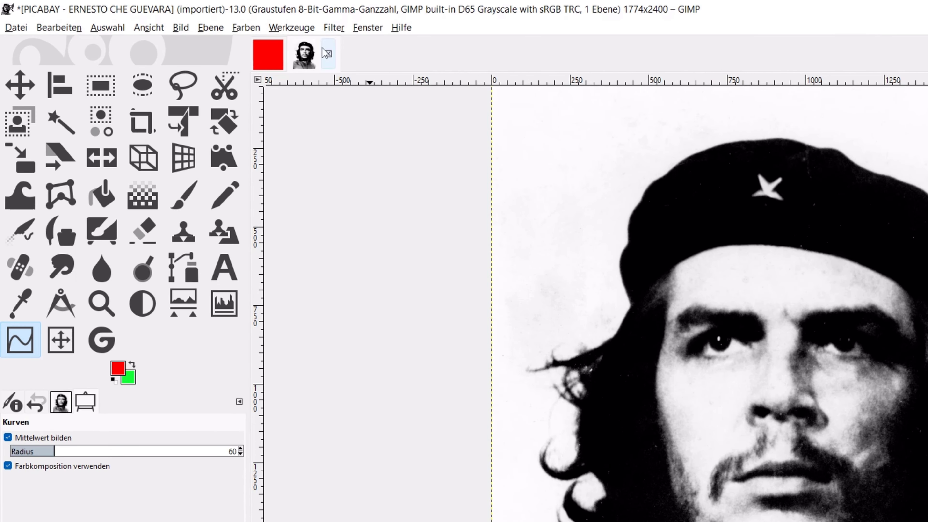
pyautogui.click(192, 16)
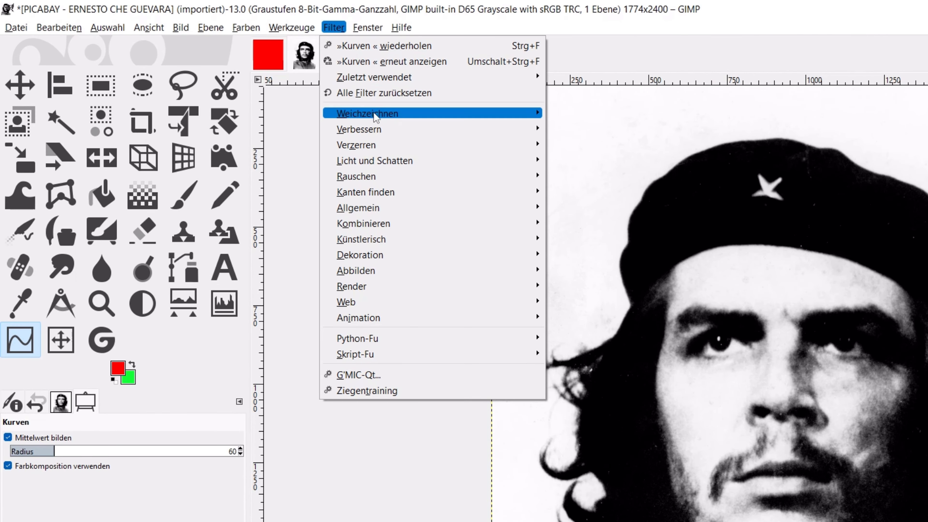
pyautogui.moveTo(359, 129)
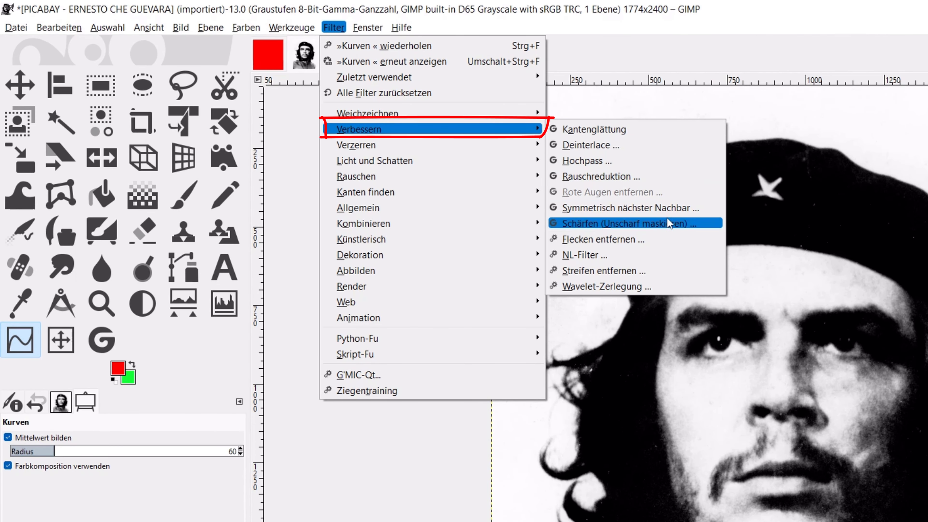
# Step: Apply Unsharp Mask to the portrait at default radius 3.000 and amount 0.500
pyautogui.click(668, 223)
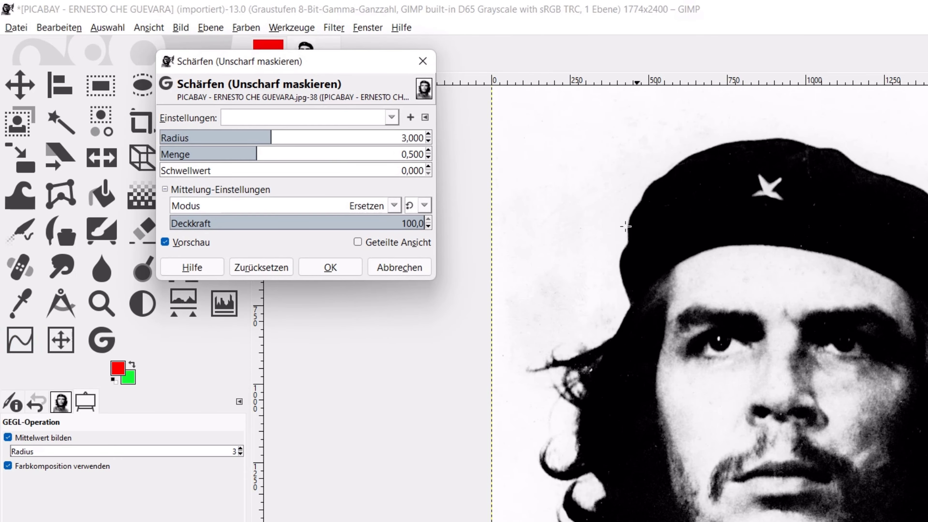
pyautogui.click(319, 266)
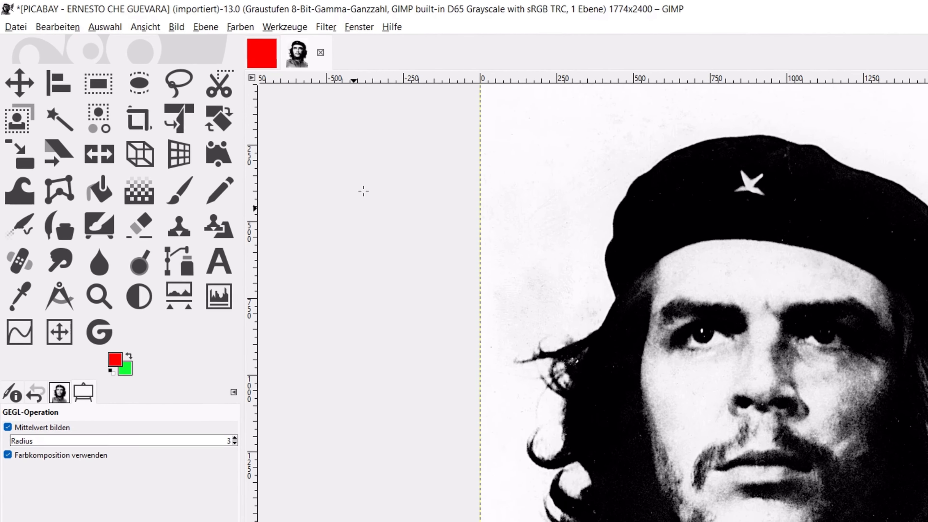
pyautogui.click(197, 17)
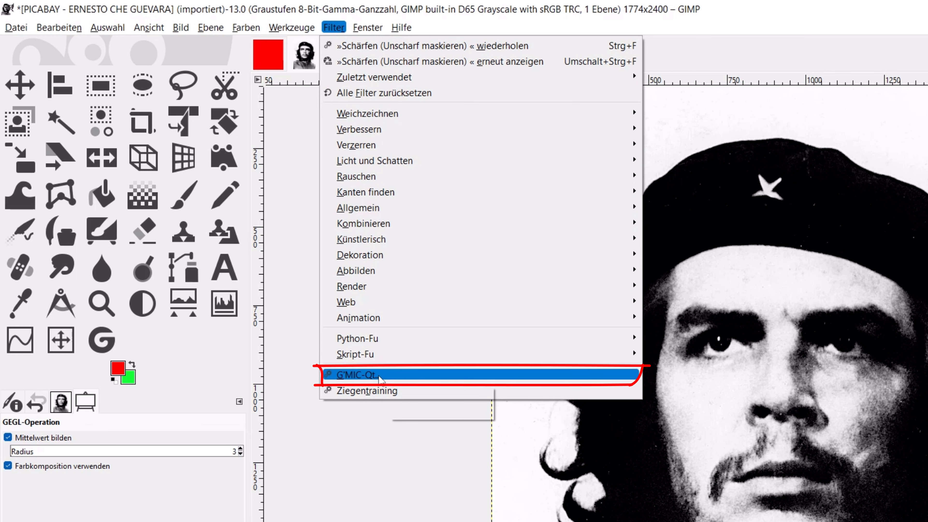
# Step: Preview and apply G'MIC-Qt's Iain Noise Reduction 2019 to the portrait with default settings
pyautogui.click(378, 376)
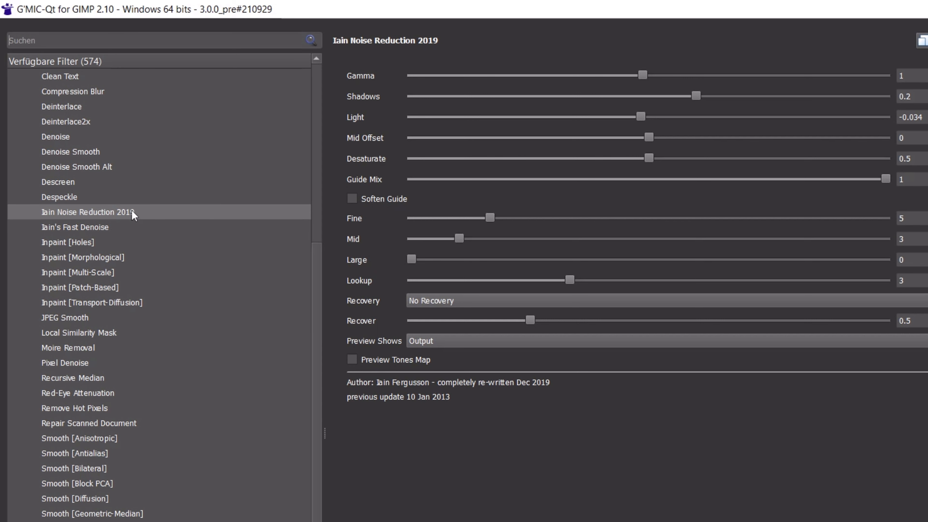
pyautogui.click(131, 211)
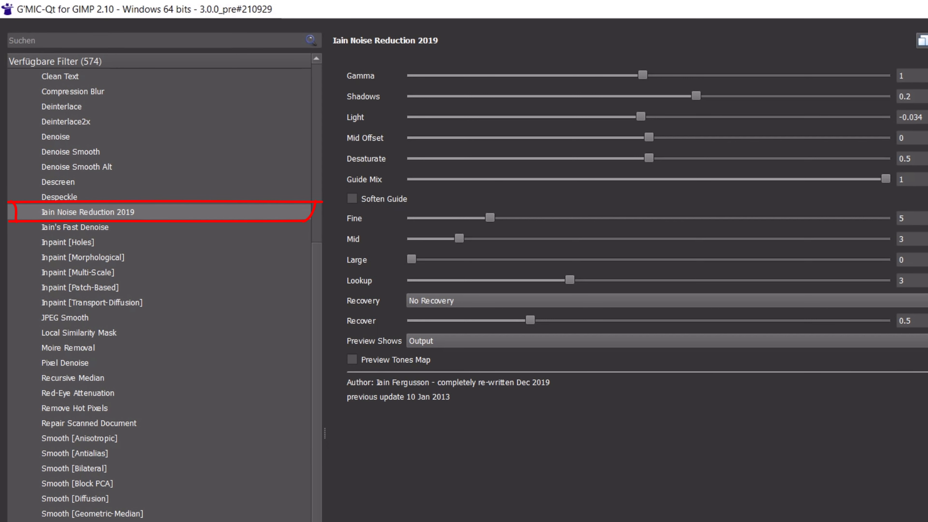
pyautogui.click(878, 491)
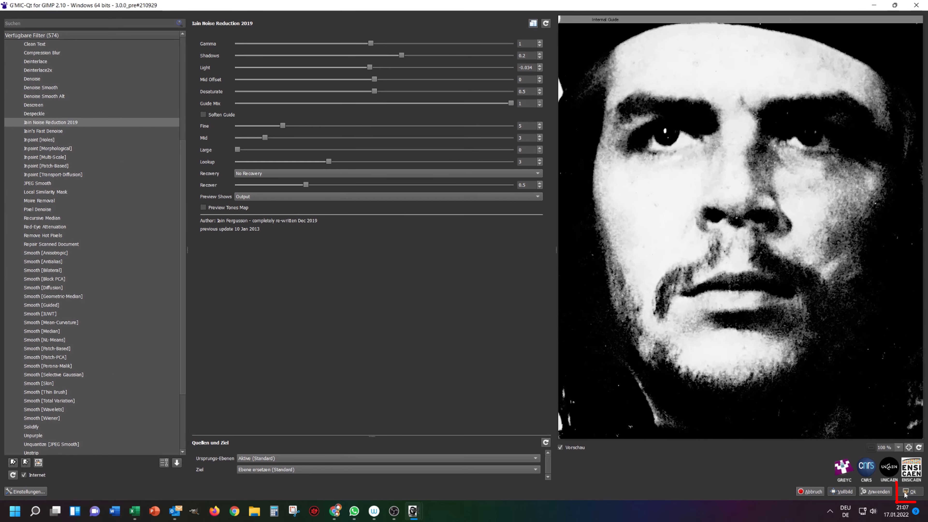
pyautogui.click(905, 493)
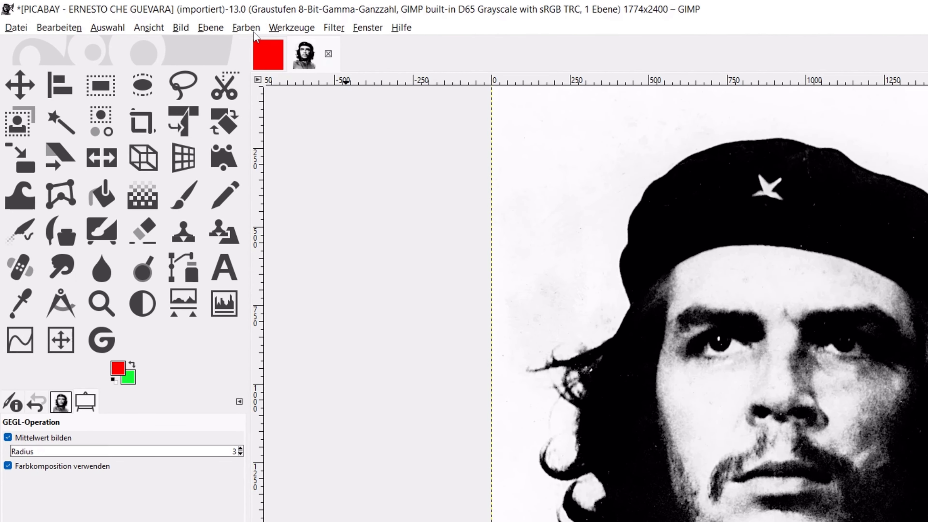
# Step: Apply a Threshold at level 112 to make the portrait pure black and white
pyautogui.click(143, 17)
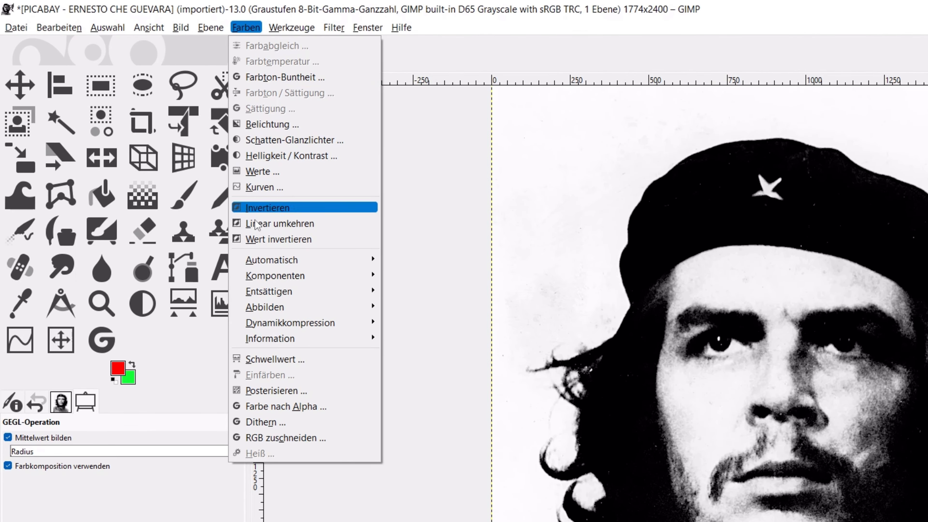
pyautogui.click(348, 357)
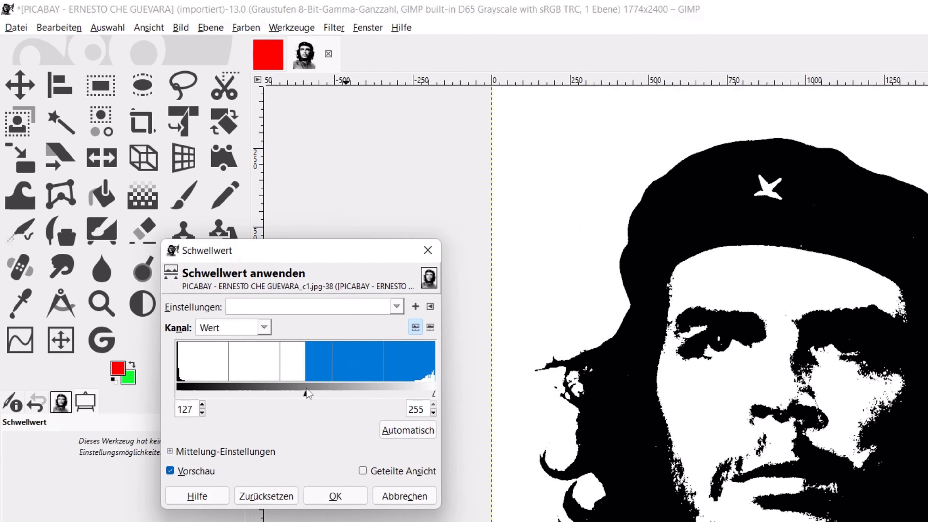
pyautogui.moveTo(305, 393)
pyautogui.mouseDown()
pyautogui.moveTo(330, 392)
pyautogui.moveTo(235, 375)
pyautogui.moveTo(291, 369)
pyautogui.mouseUp()
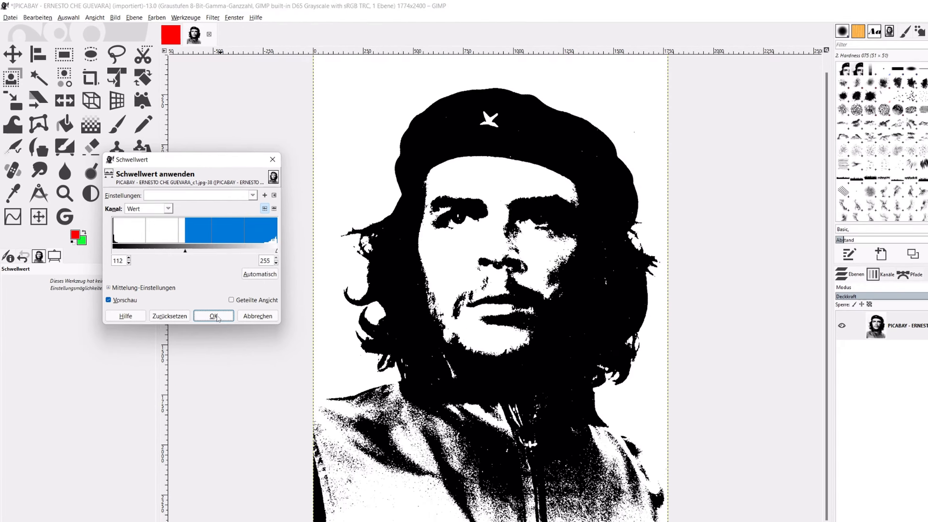
pyautogui.click(215, 317)
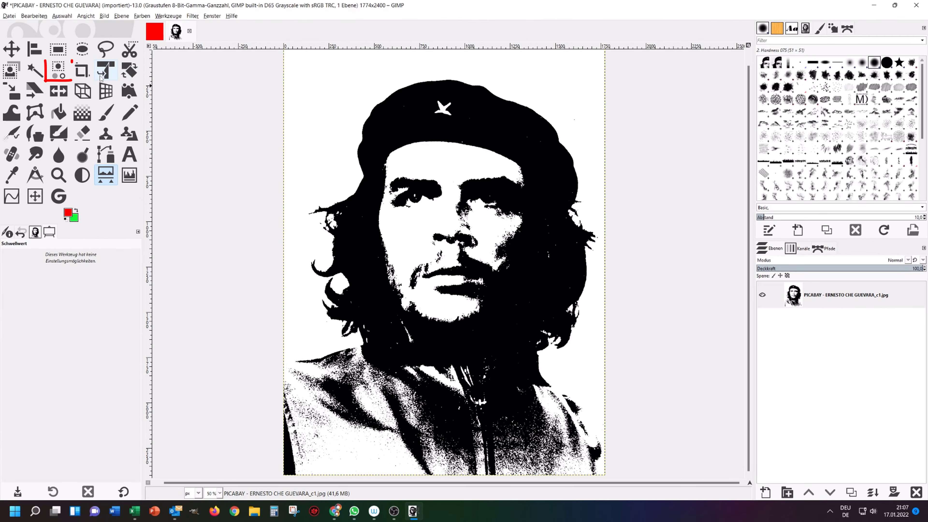
# Step: Select the white areas by colour, add an alpha channel, delete them and deselect
pyautogui.click(65, 75)
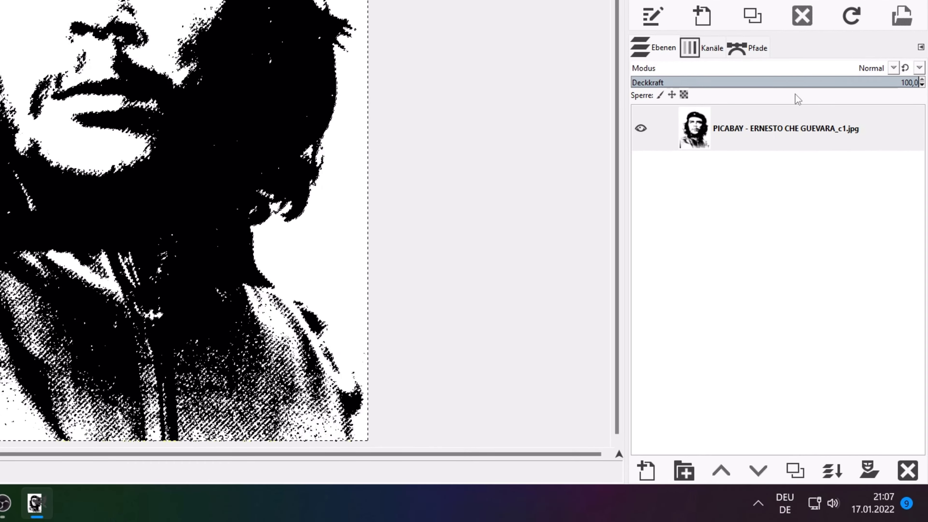
pyautogui.rightClick(867, 303)
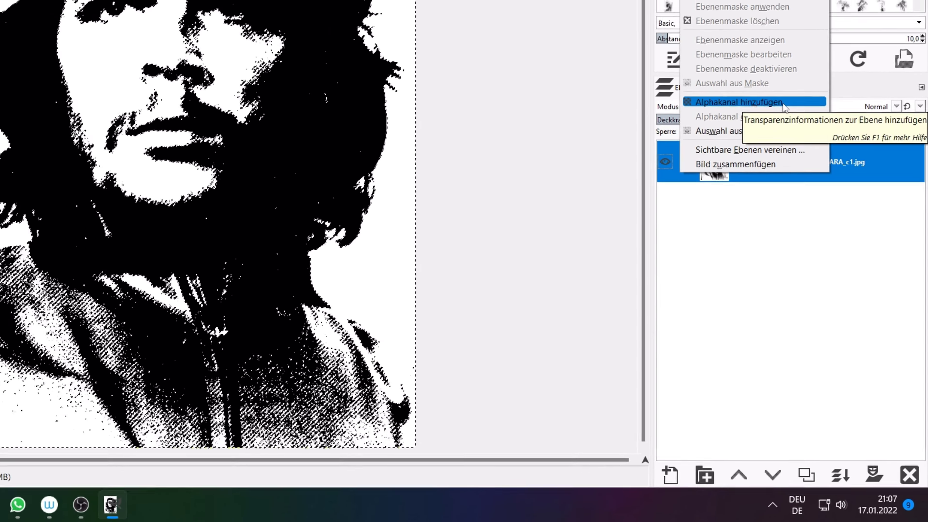
pyautogui.click(771, 65)
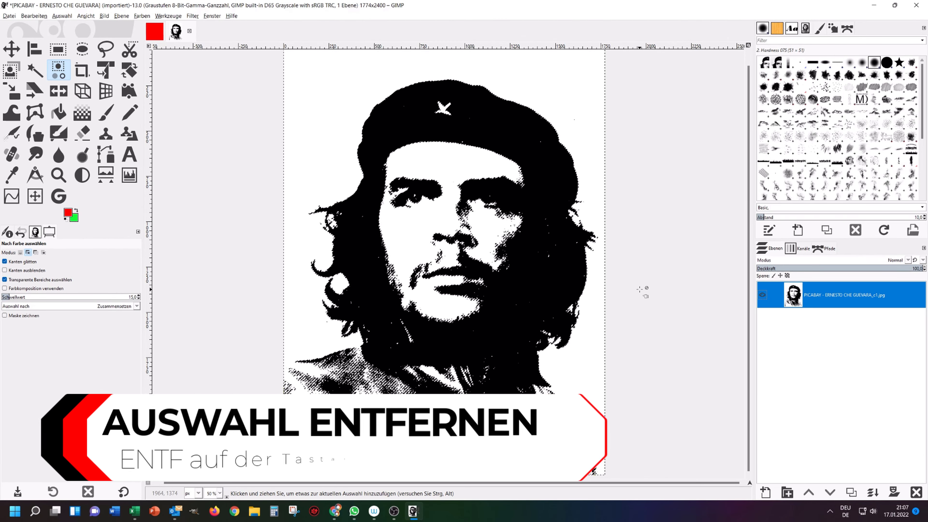
pyautogui.press('Delete')
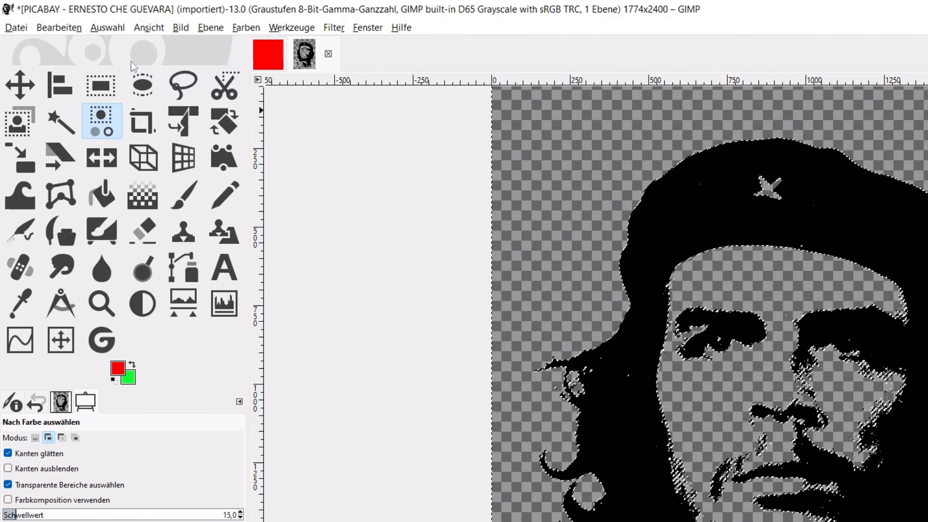
pyautogui.click(63, 17)
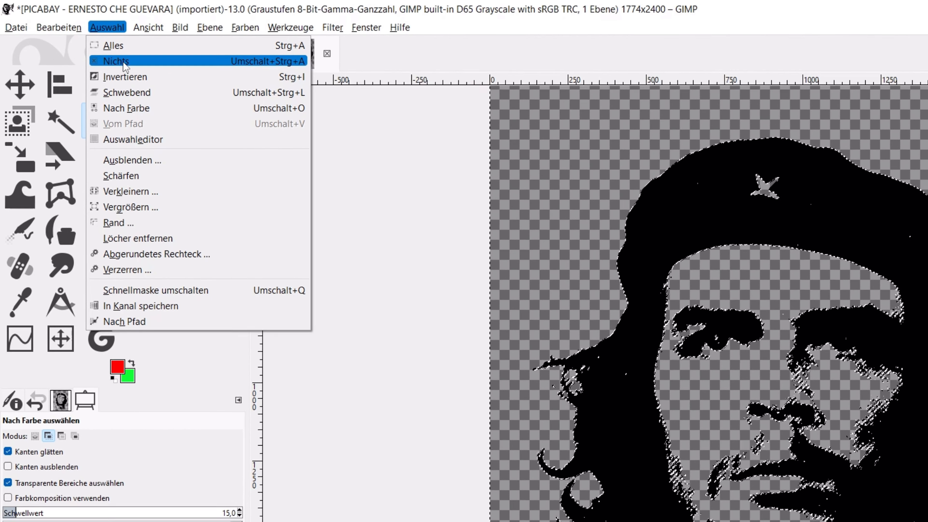
pyautogui.click(123, 62)
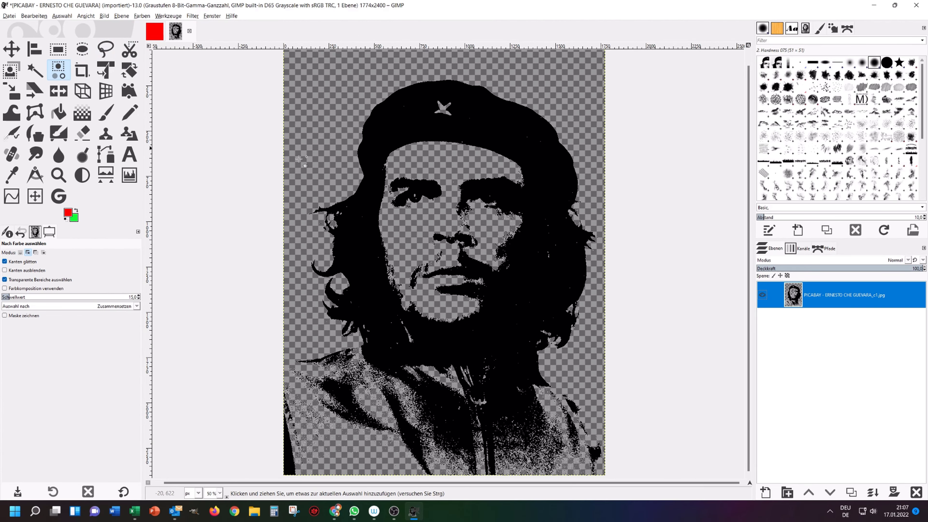
# Step: Add a new layer and move it beneath the portrait layer
pyautogui.click(765, 493)
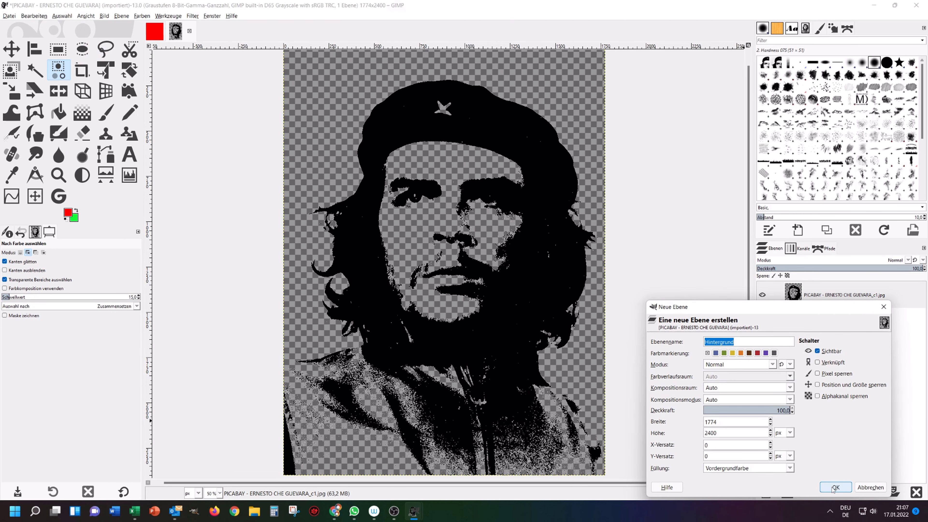
pyautogui.click(834, 487)
pyautogui.click(826, 296)
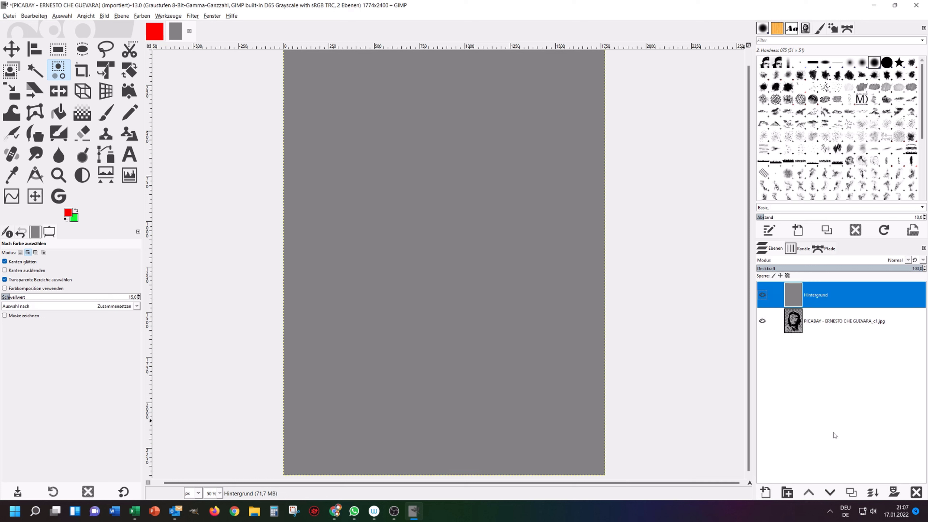
pyautogui.click(831, 493)
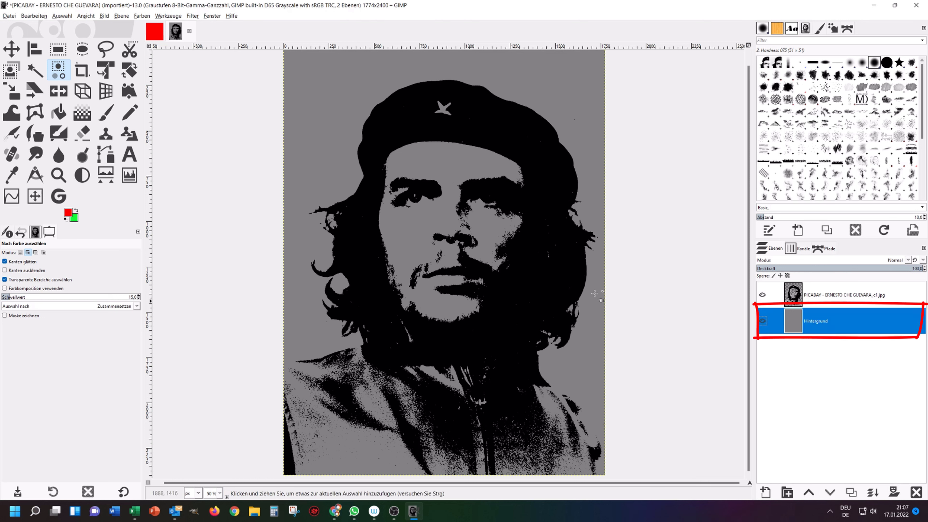
# Step: Set the foreground colour to white and bucket-fill the new layer with it
pyautogui.click(69, 214)
pyautogui.moveTo(175, 351); pyautogui.dragTo(145, 324)
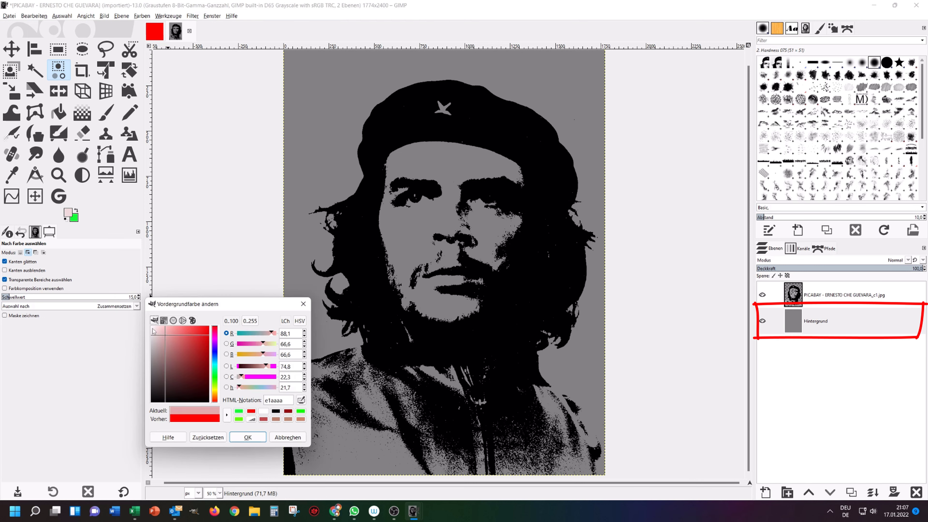
pyautogui.click(250, 438)
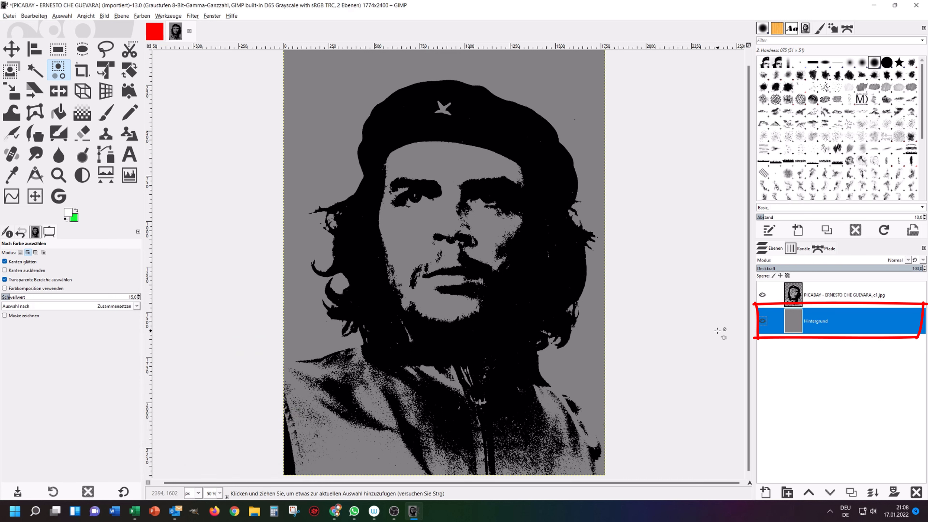
pyautogui.click(57, 116)
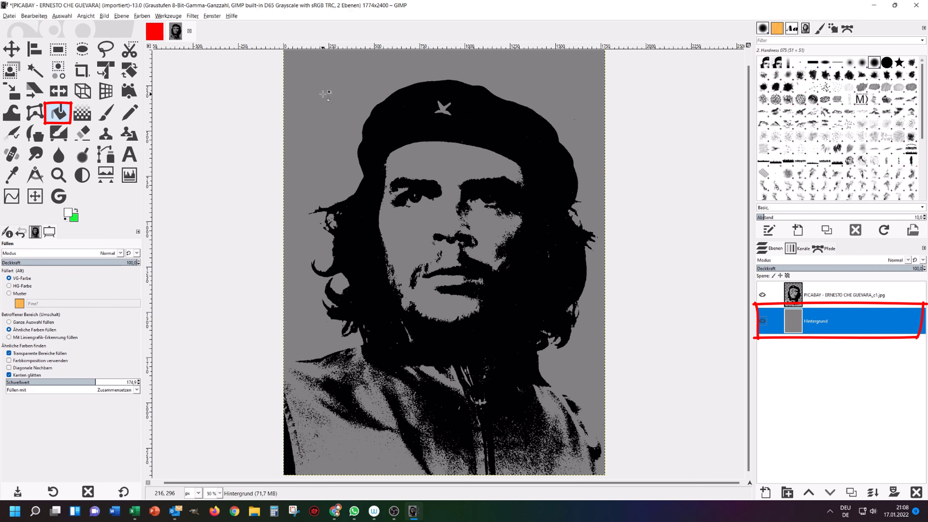
pyautogui.click(323, 94)
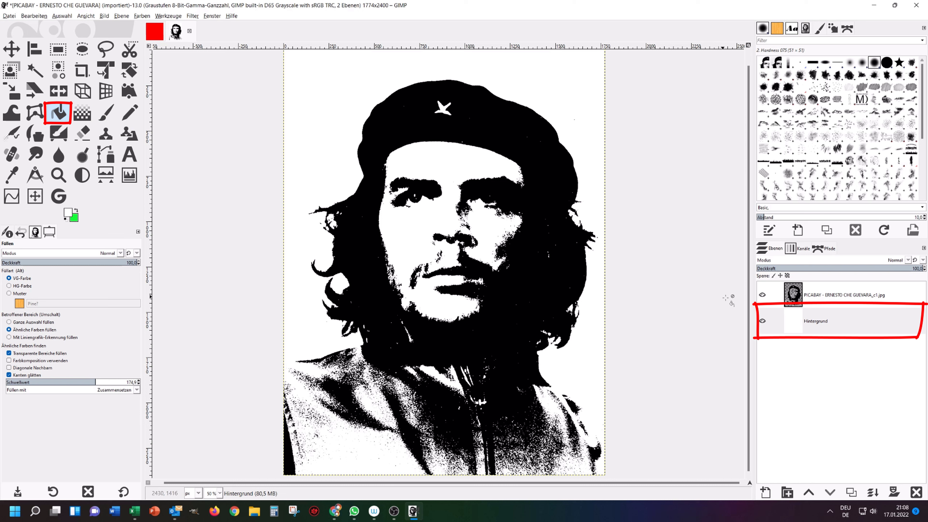
pyautogui.click(806, 323)
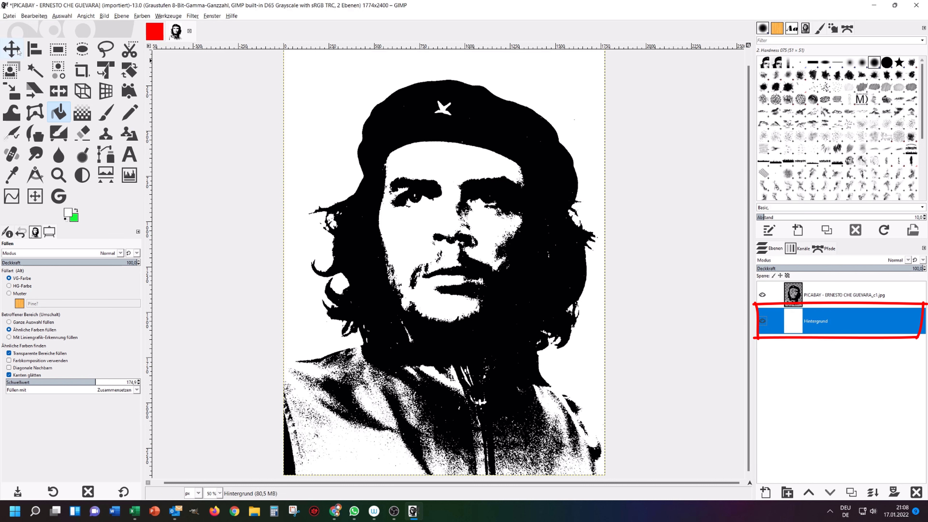
# Step: Draw a freehand outline around the face, from the beret down along the hair
pyautogui.press('f')
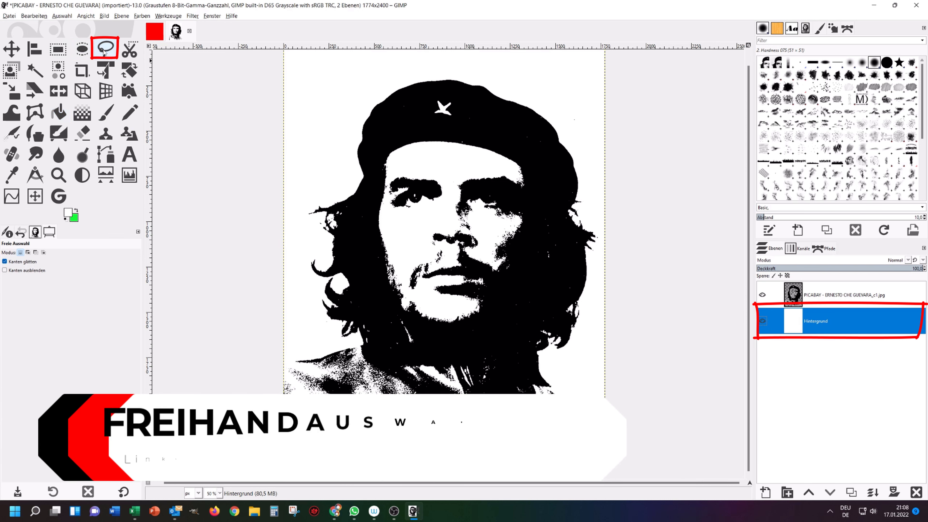
pyautogui.moveTo(438, 94); pyautogui.dragTo(407, 97)
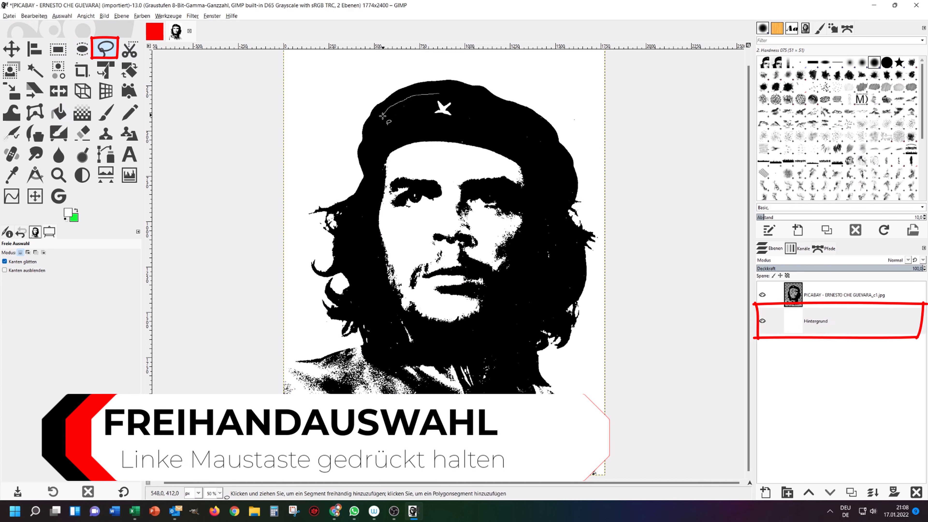
pyautogui.moveTo(370, 197); pyautogui.dragTo(367, 244)
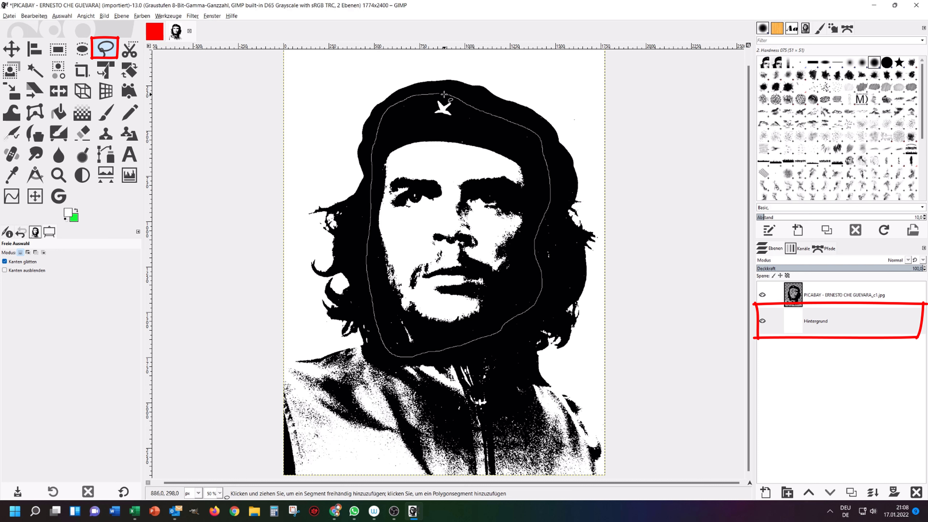
pyautogui.moveTo(440, 94); pyautogui.dragTo(439, 93)
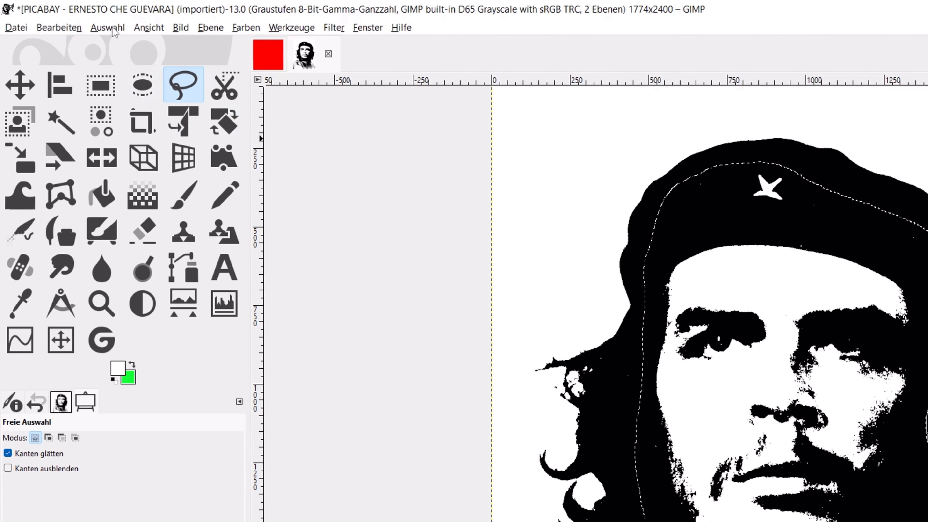
# Step: Invert the selection and delete the white fill outside the face outline
pyautogui.click(62, 15)
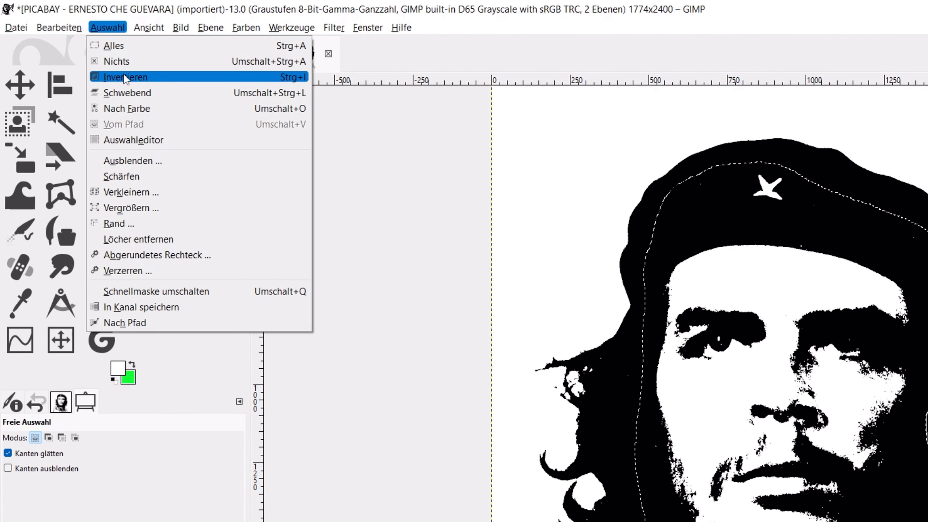
pyautogui.click(123, 74)
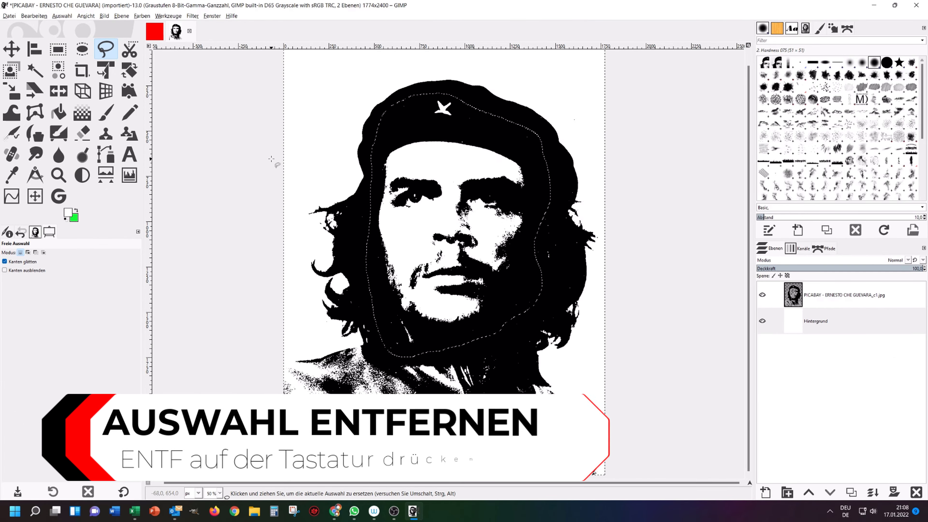
pyautogui.press('Delete')
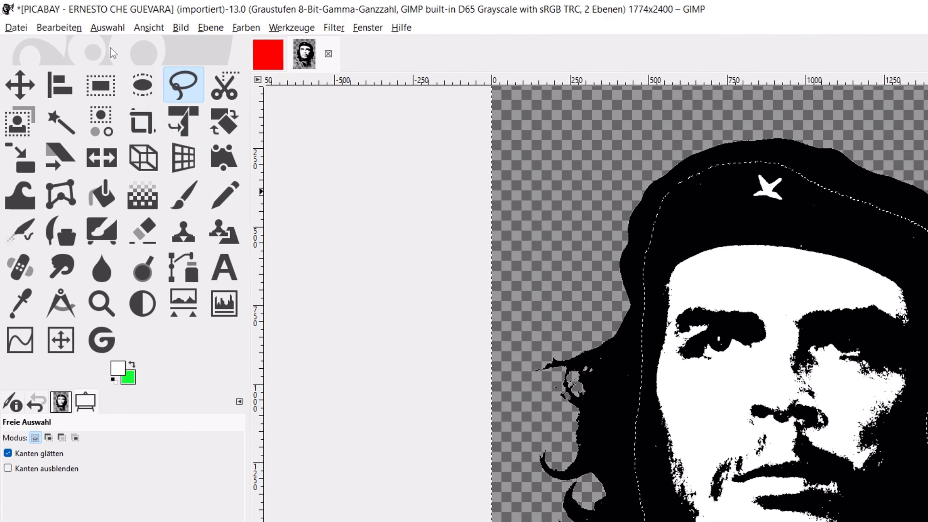
pyautogui.click(107, 28)
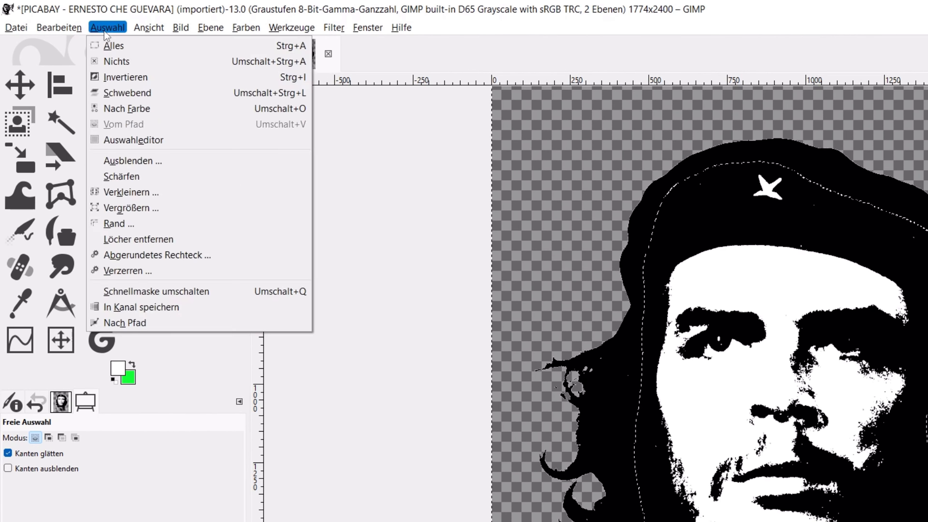
# Step: Merge the portrait down into its white fill layer and copy the figure's alpha-channel selection
pyautogui.click(117, 61)
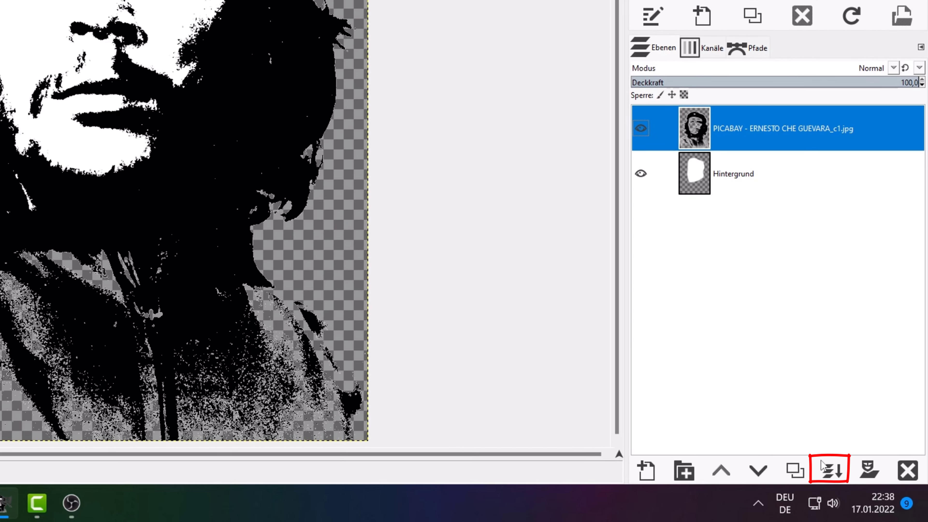
pyautogui.click(828, 472)
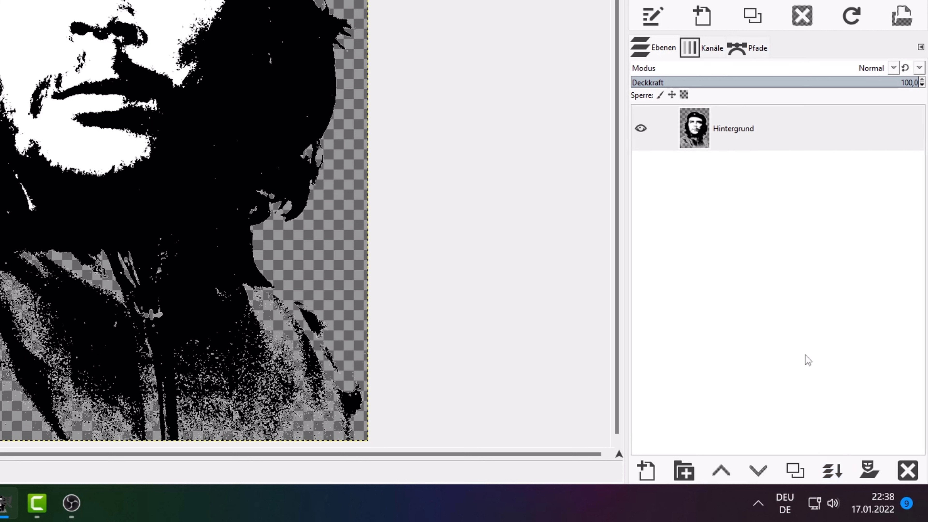
pyautogui.rightClick(736, 126)
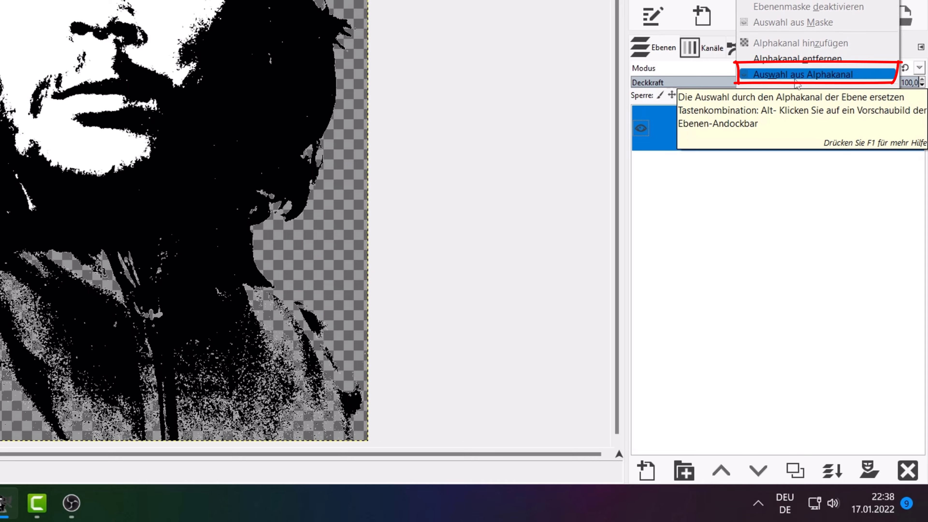
pyautogui.click(797, 75)
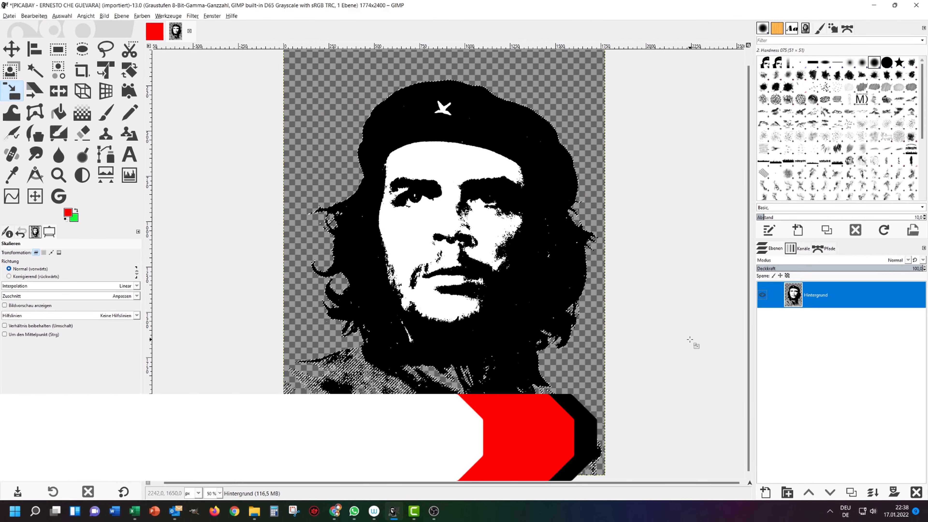
pyautogui.hotkey('ctrl', 'c')
# Step: Paste the copied figure onto the red canvas as its own new layer
pyautogui.click(155, 32)
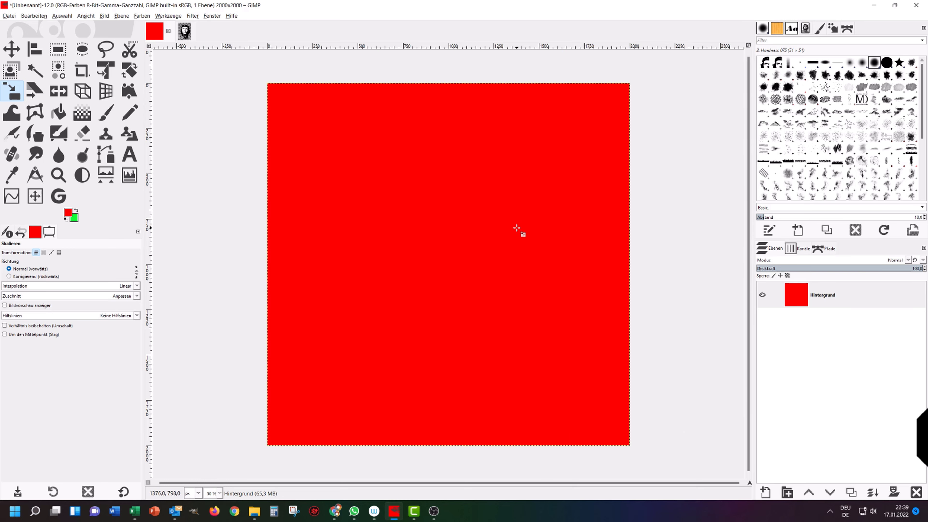
pyautogui.hotkey('ctrl', 'v')
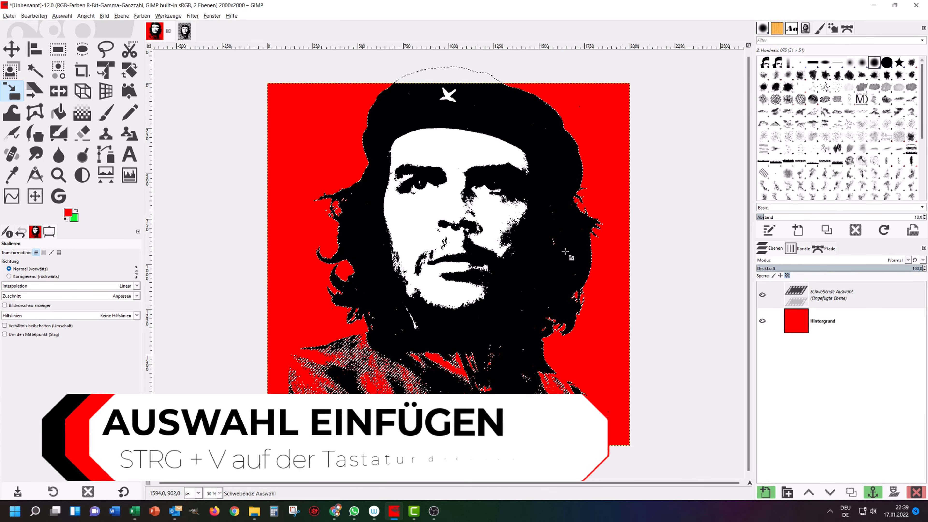
pyautogui.hotkey('ctrl', 'shift', 'n')
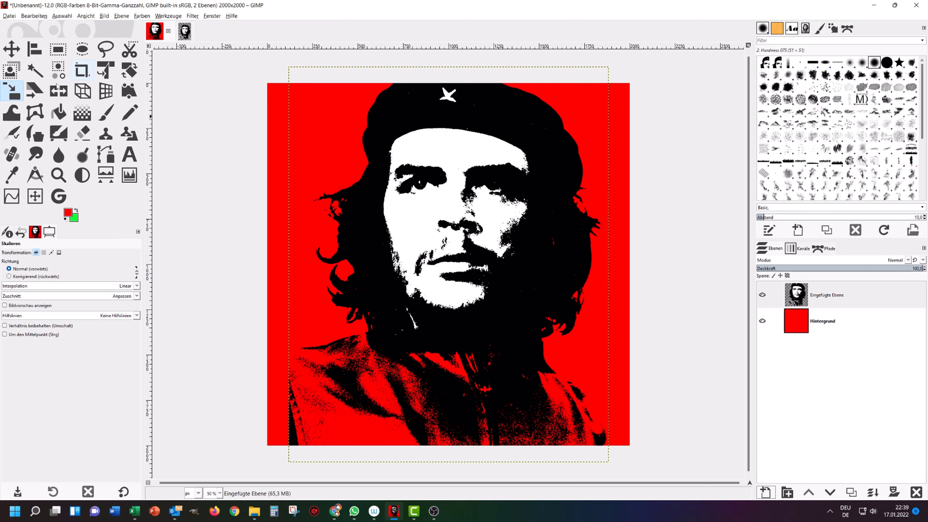
# Step: Scale the pasted portrait to about 1566×1880 px and shift it up and left
pyautogui.click(365, 148)
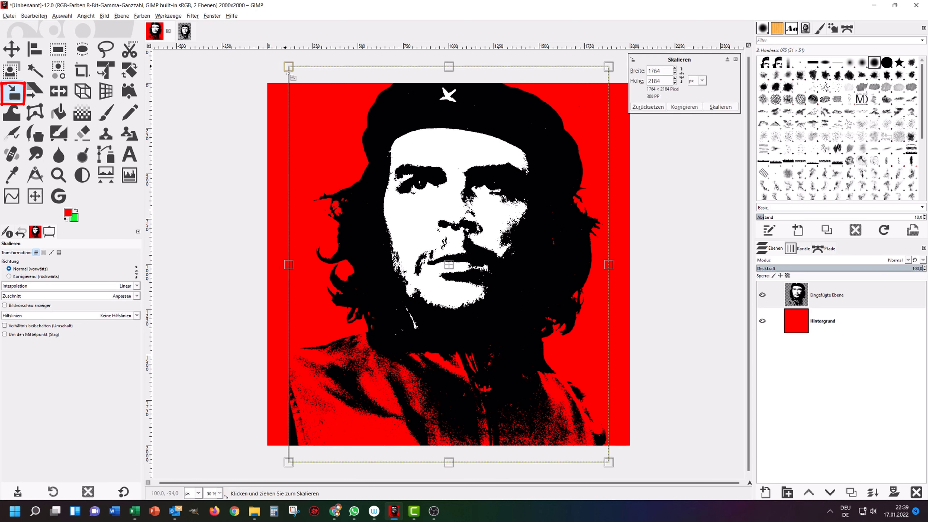
pyautogui.moveTo(288, 67); pyautogui.dragTo(324, 123)
pyautogui.click(720, 106)
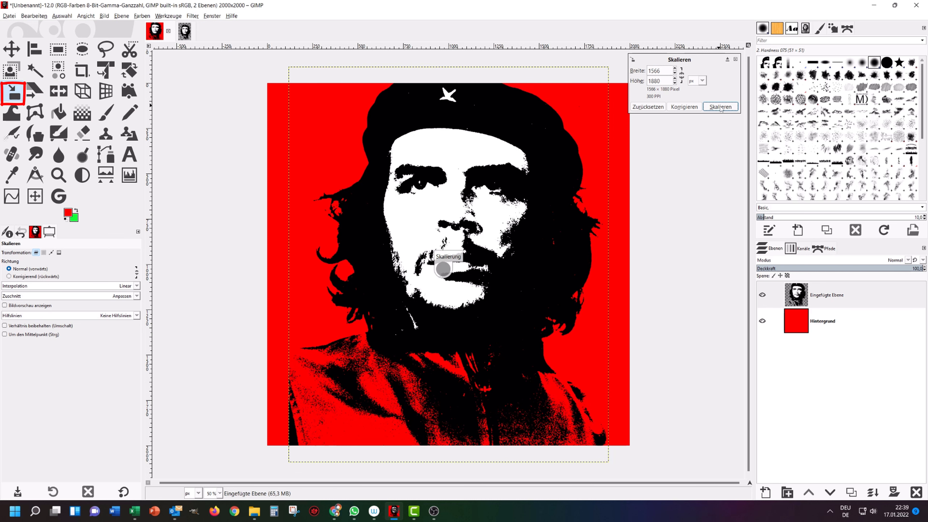
pyautogui.click(19, 50)
pyautogui.moveTo(422, 166); pyautogui.dragTo(363, 155)
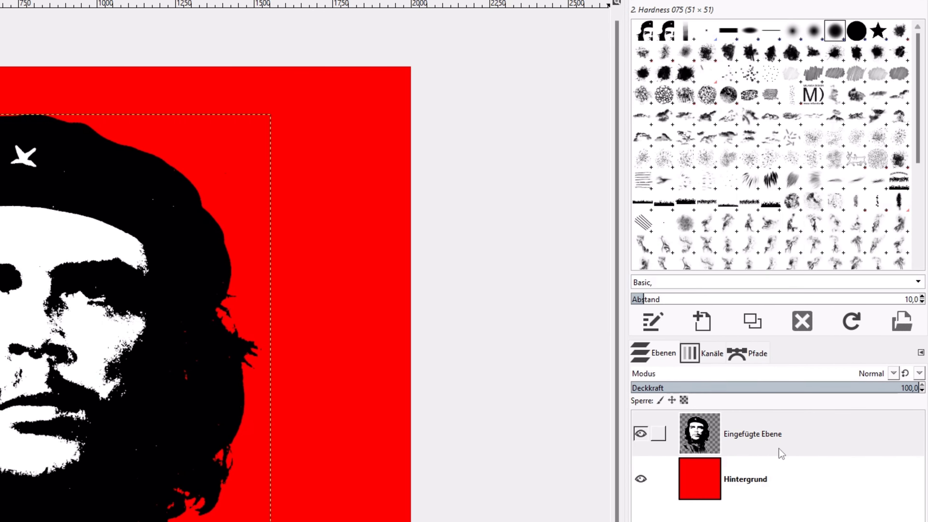
pyautogui.rightClick(842, 305)
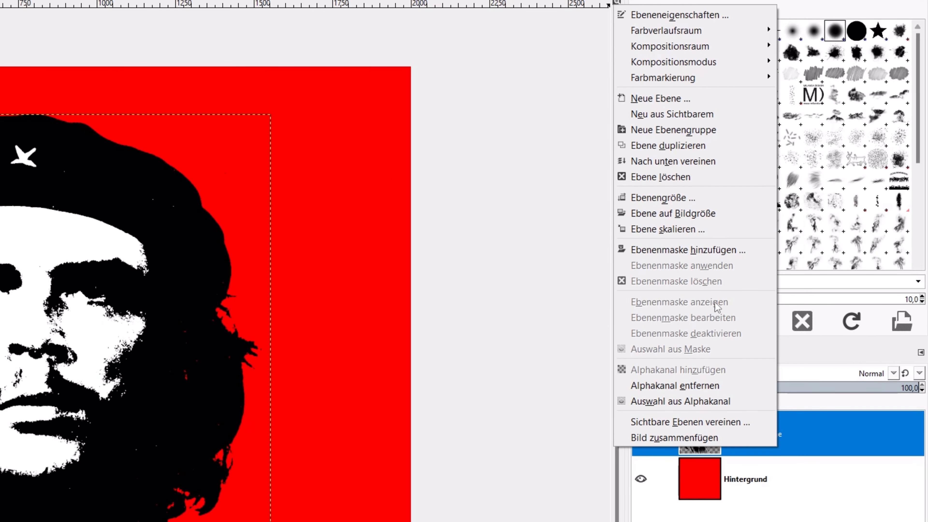